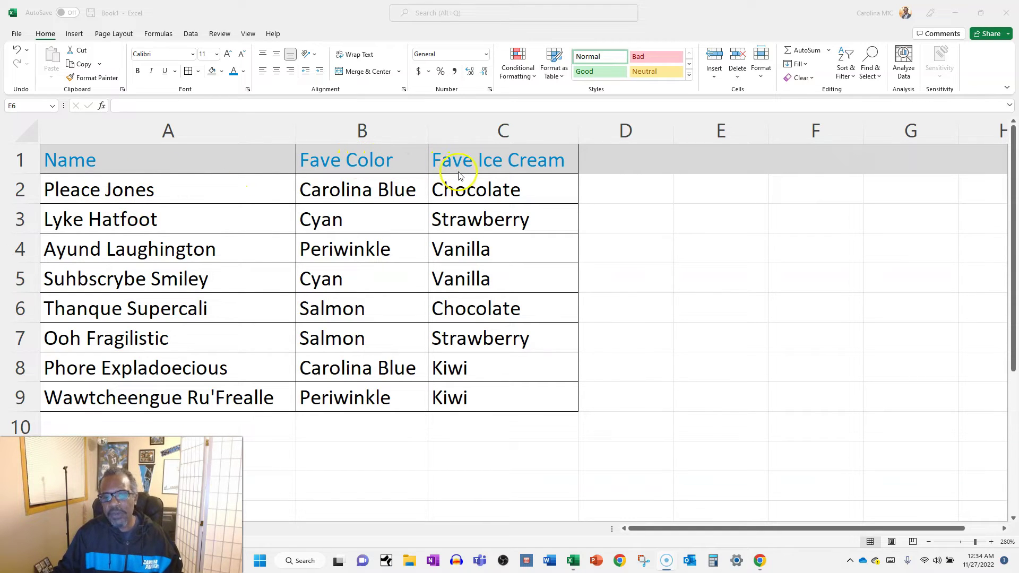
Focus the workbook and finish with the Name header cell A1 selected inside the data
click(342, 192)
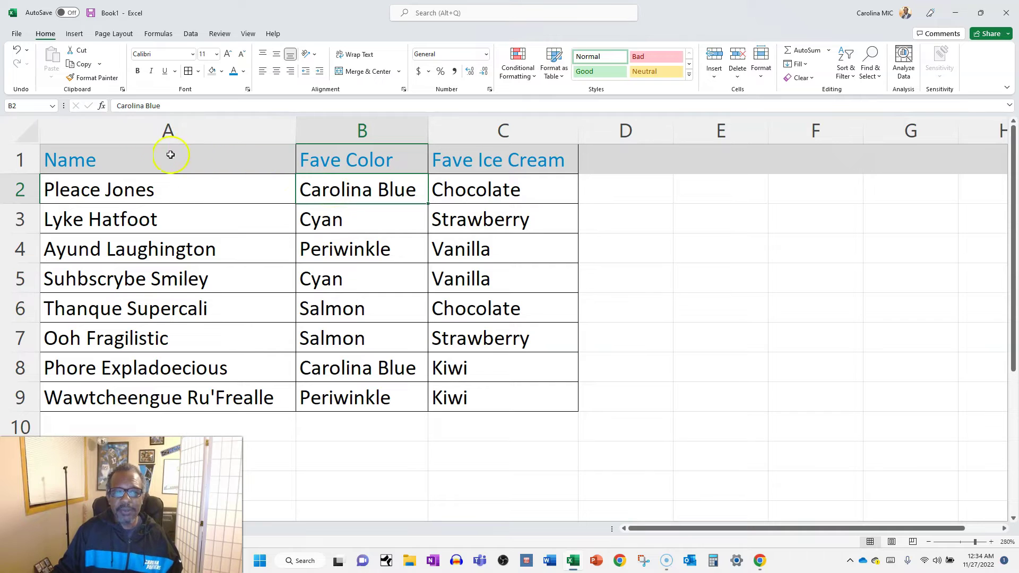
click(132, 167)
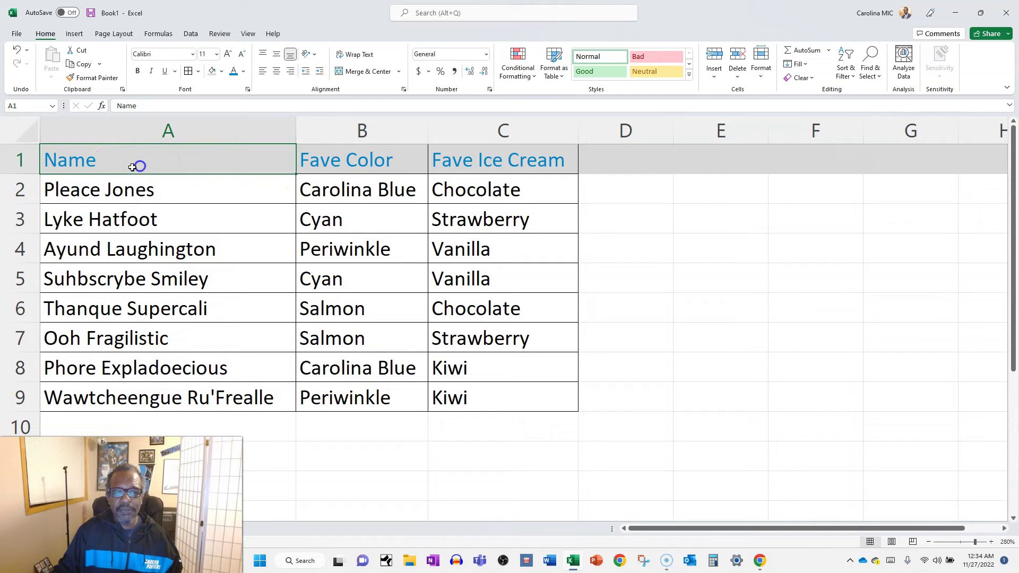
click(107, 202)
click(195, 133)
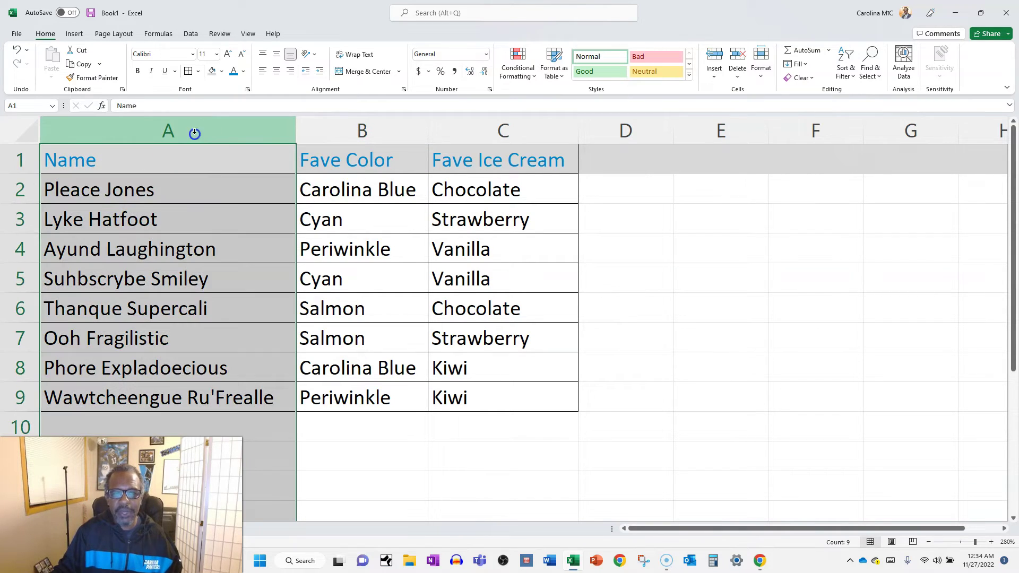
click(360, 136)
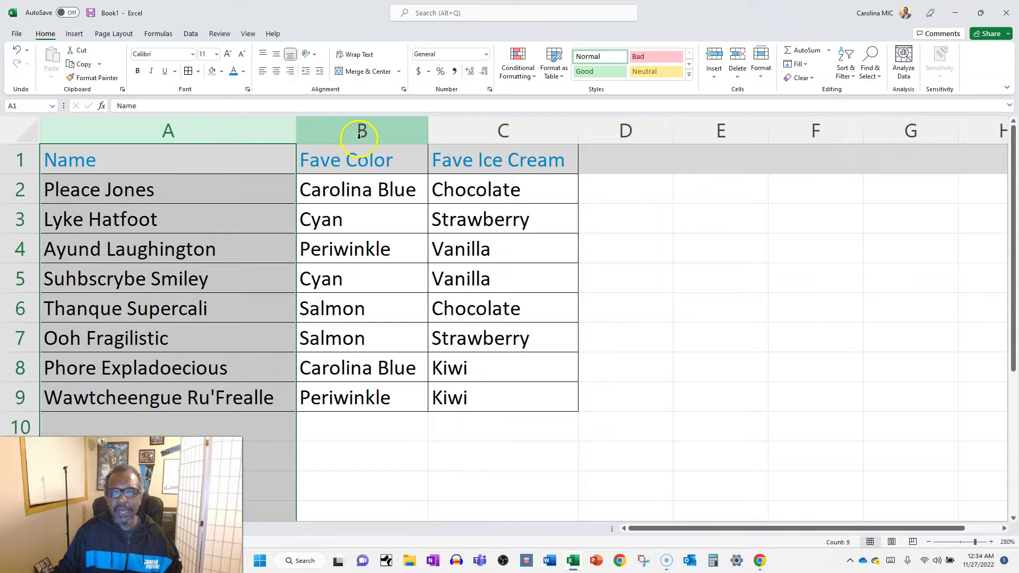
click(198, 177)
click(166, 169)
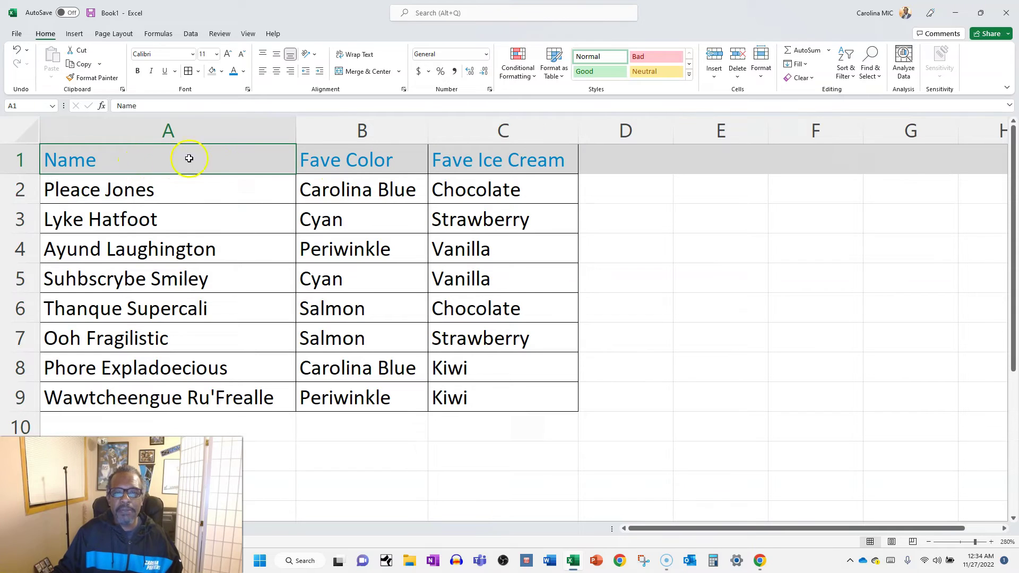
click(241, 194)
click(208, 164)
click(184, 197)
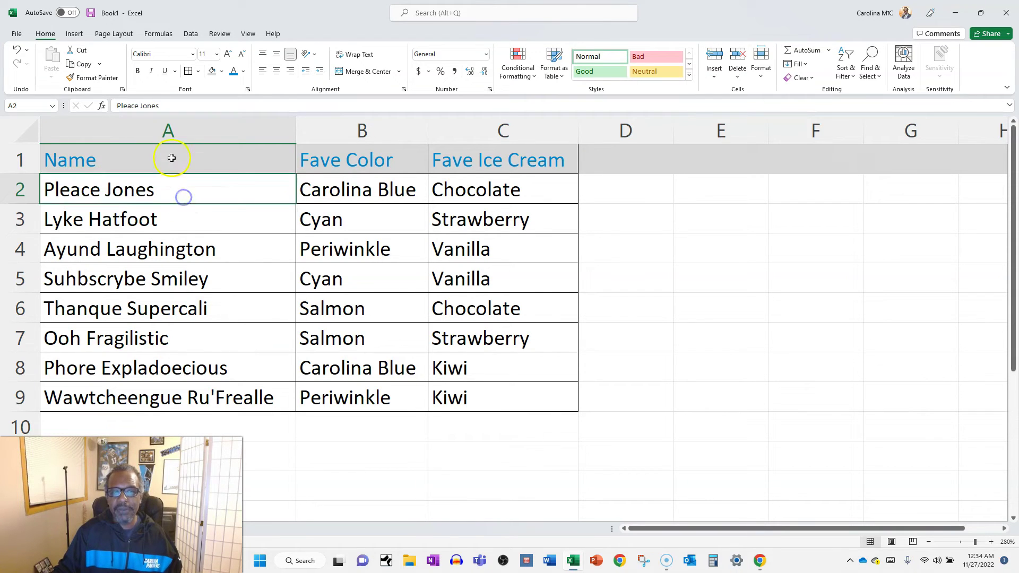
click(173, 156)
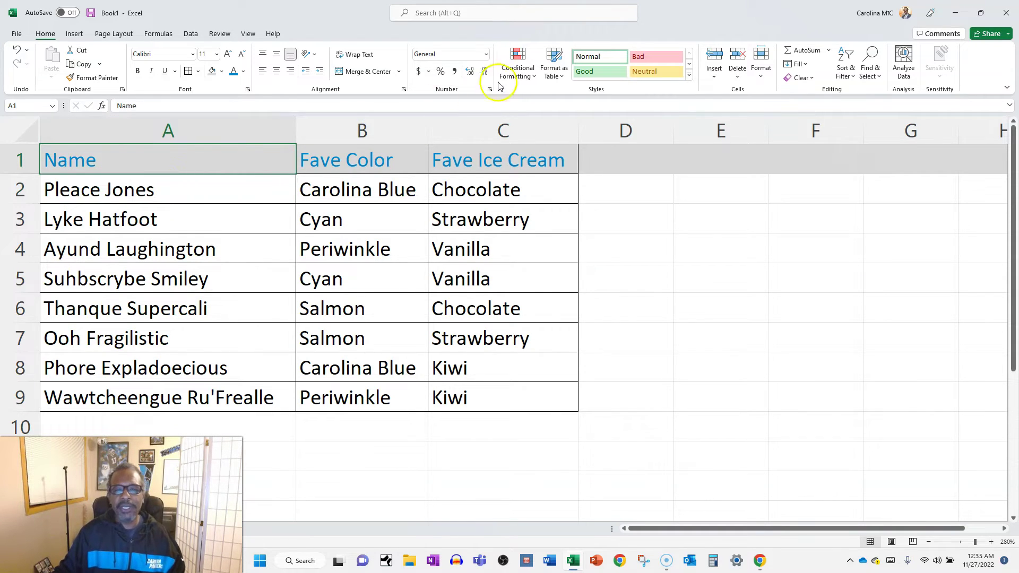
Format A1:C9 as Table2 in a medium blue banded style, keeping the header row
click(556, 80)
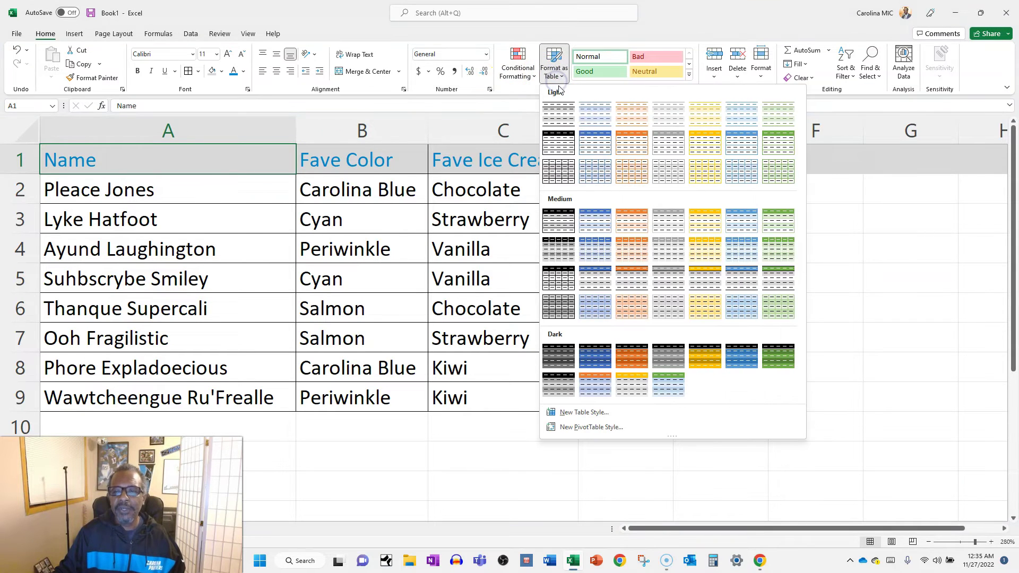
click(736, 249)
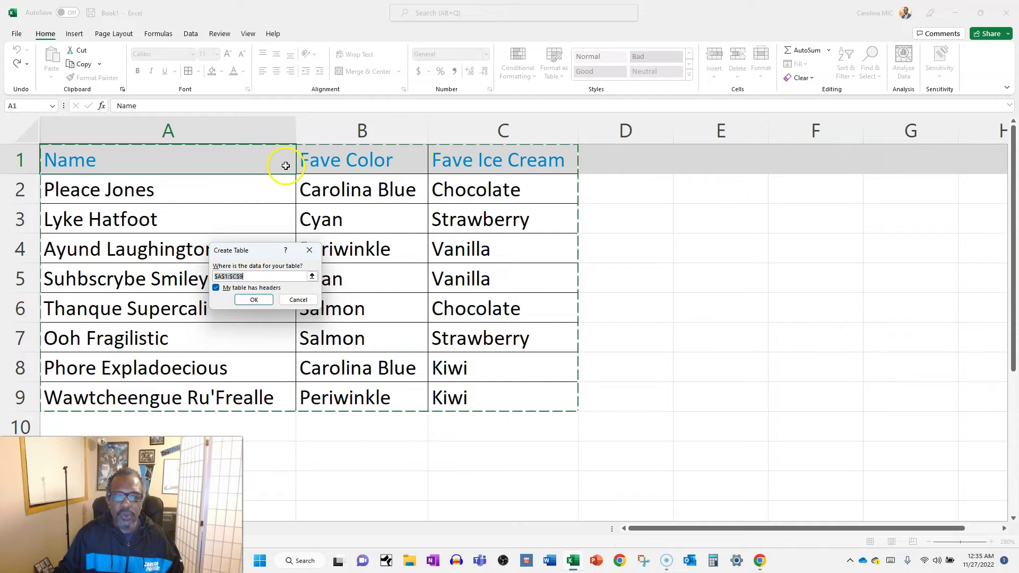
click(252, 300)
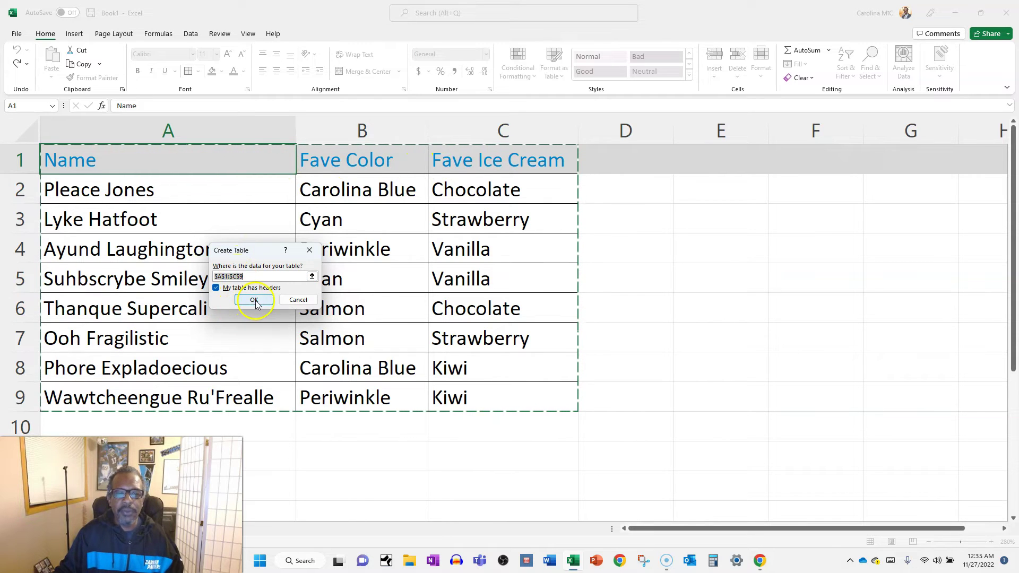
click(276, 249)
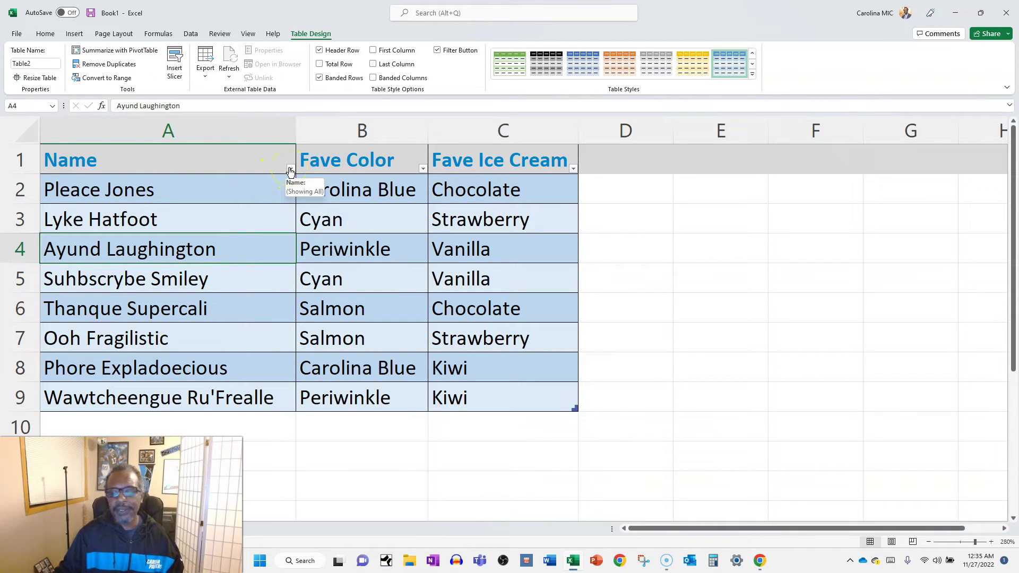
click(288, 168)
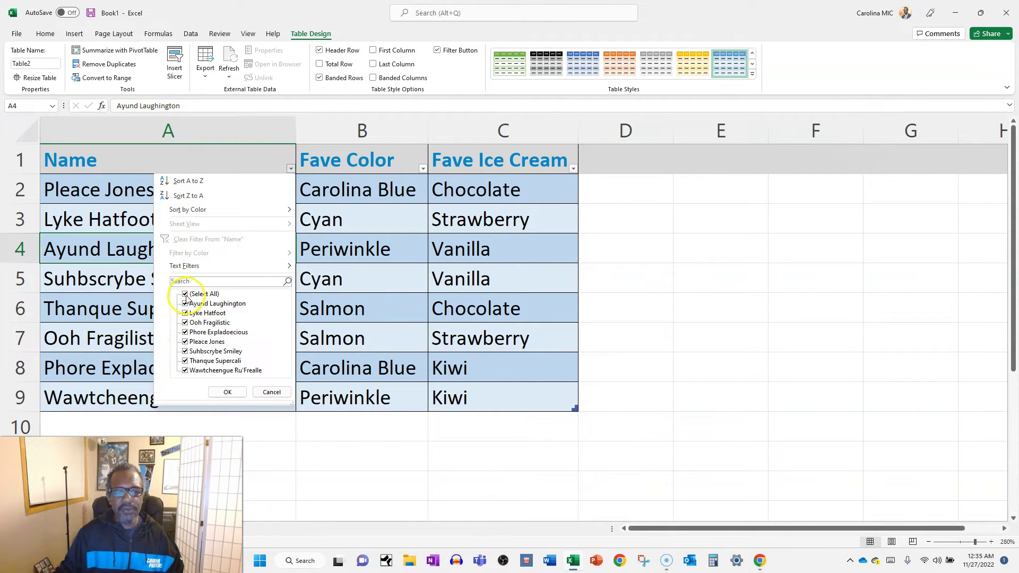
click(227, 392)
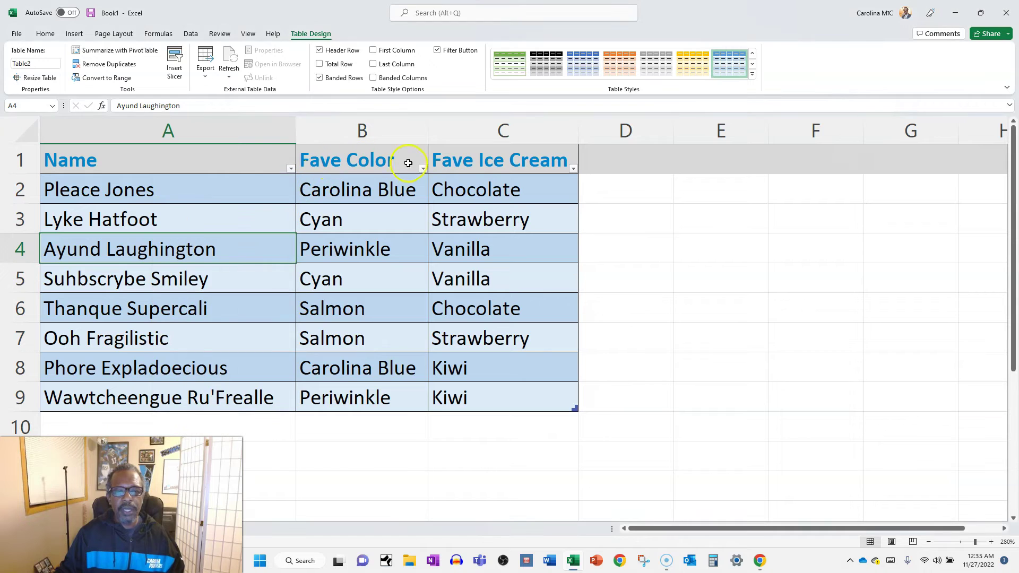
click(423, 169)
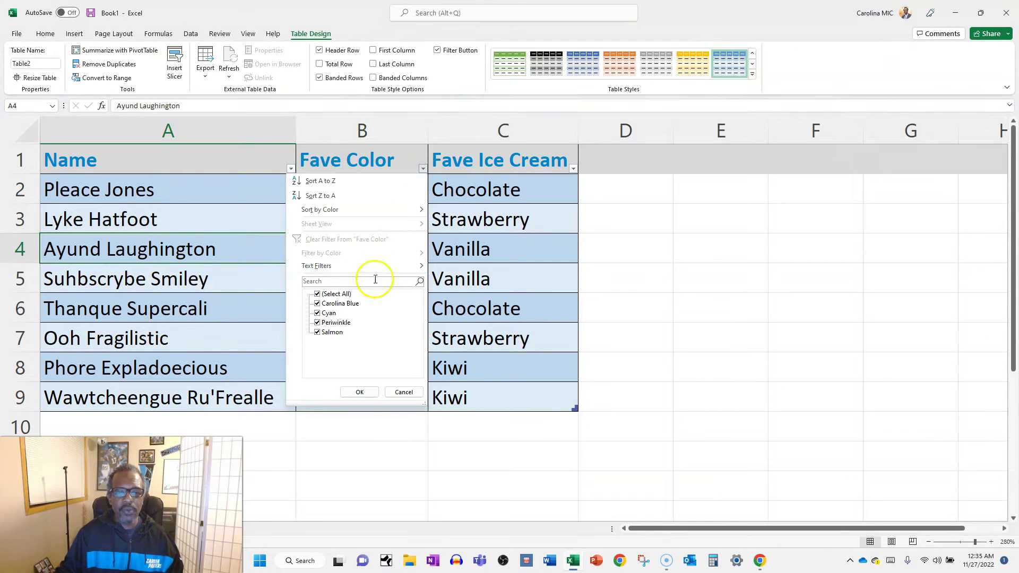
click(316, 294)
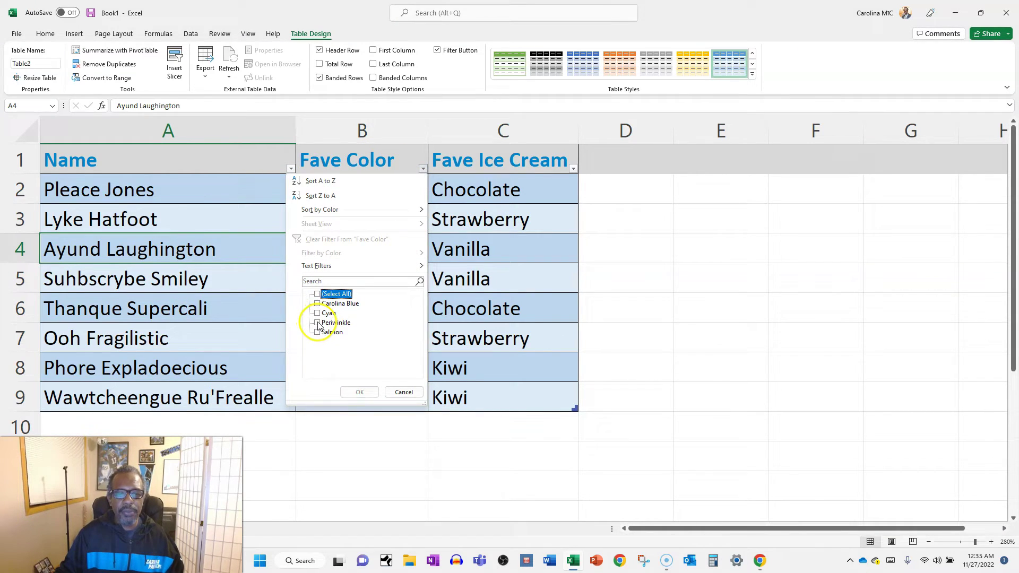
click(317, 322)
click(357, 391)
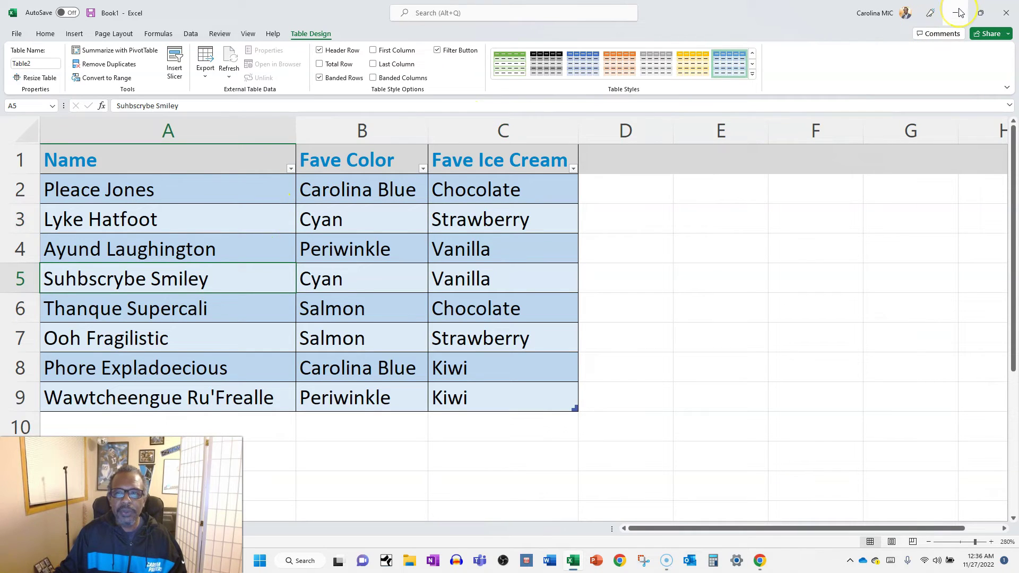
Minimize Excel and go back to the Customer Demo Hub home page
click(981, 13)
click(959, 13)
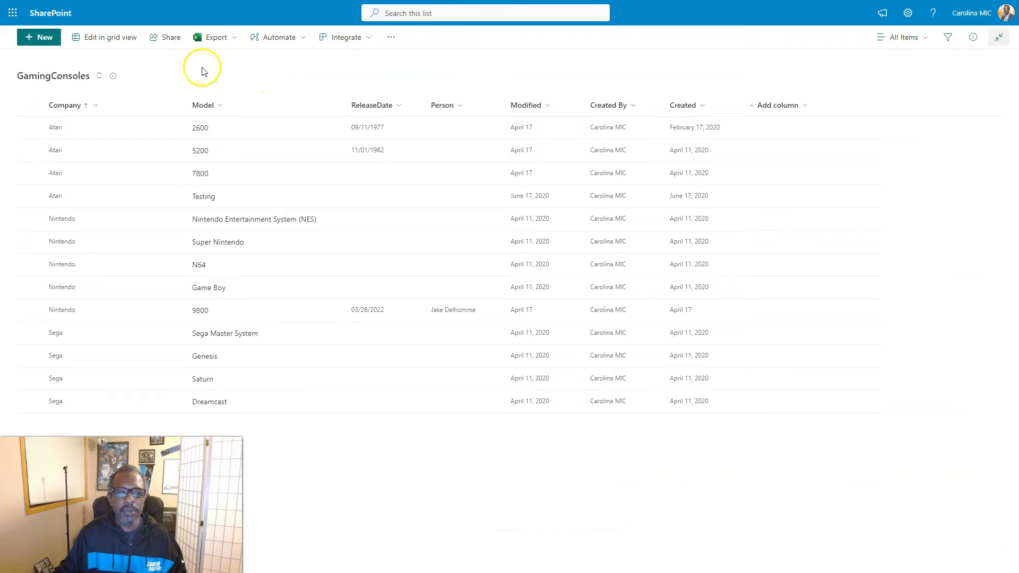
click(1000, 37)
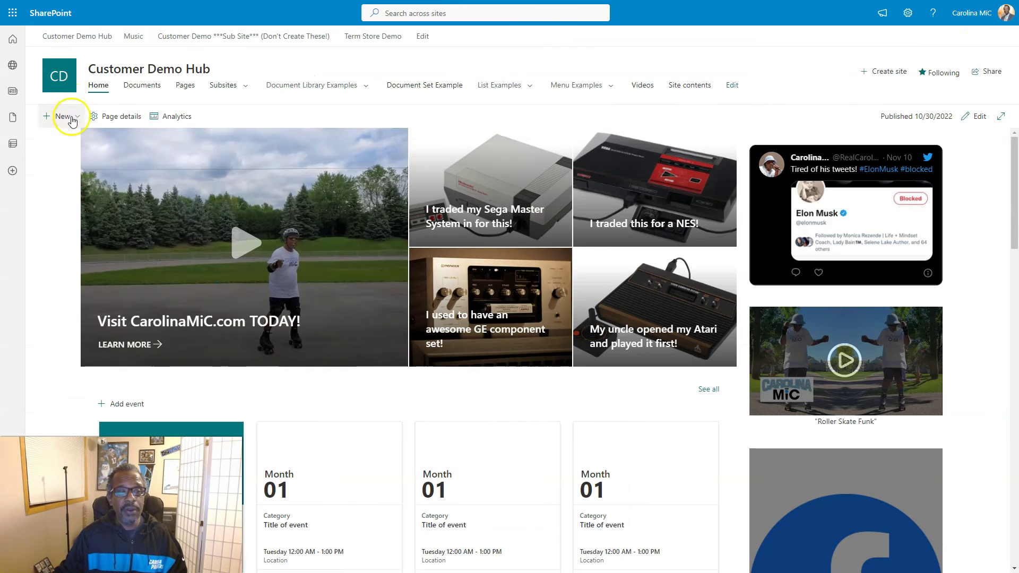
Start a new SharePoint list from an Excel file via New > List
click(72, 119)
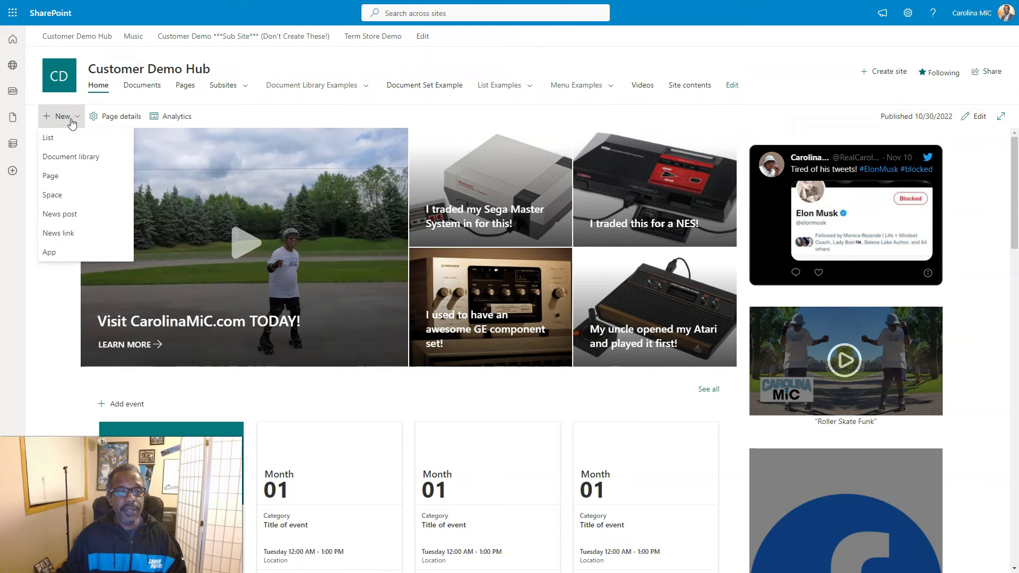
click(49, 138)
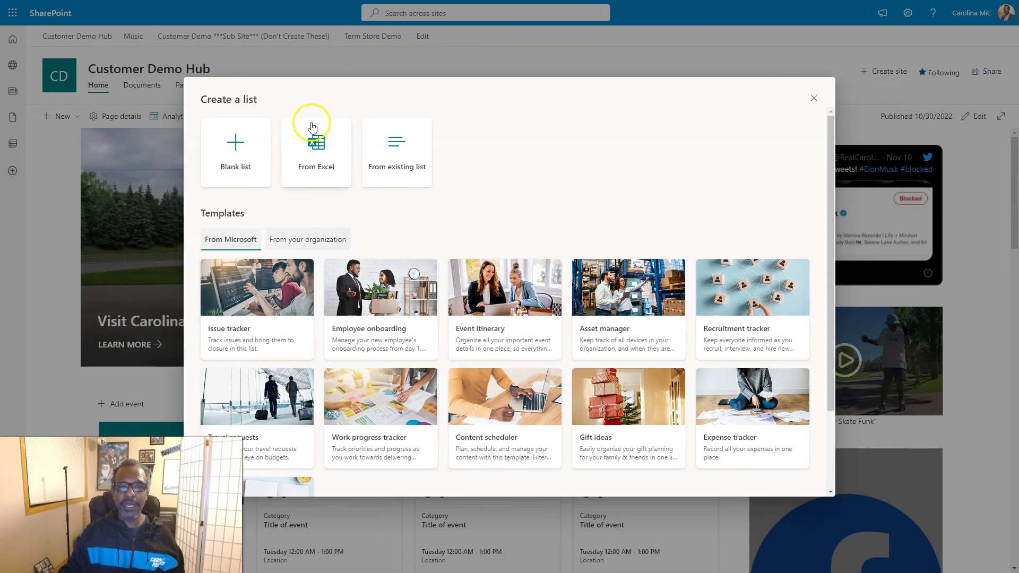
click(331, 170)
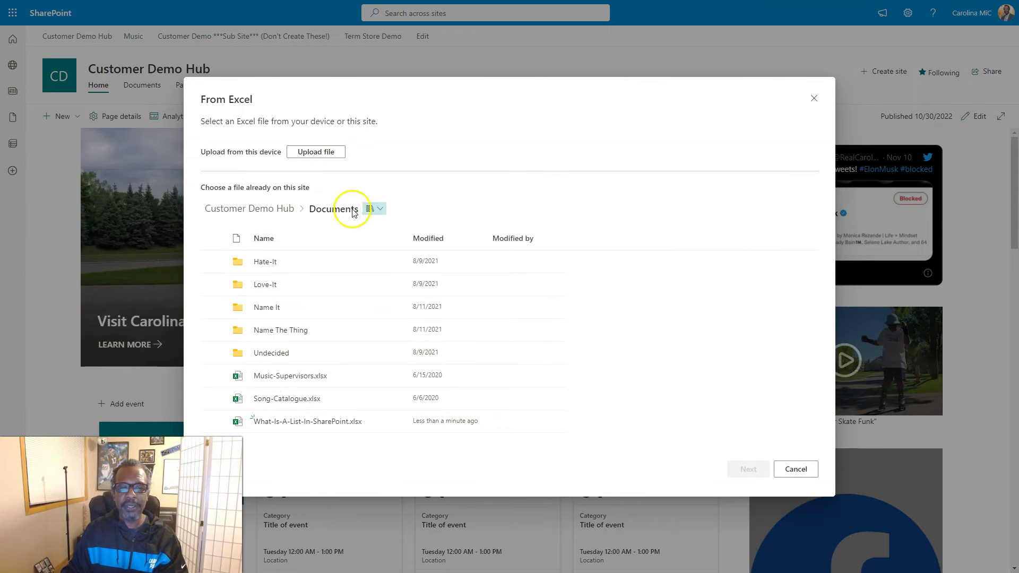
Choose What-Is-A-List-In-SharePoint.xlsx and continue to the Table2 column-type preview
mouse_move(297, 424)
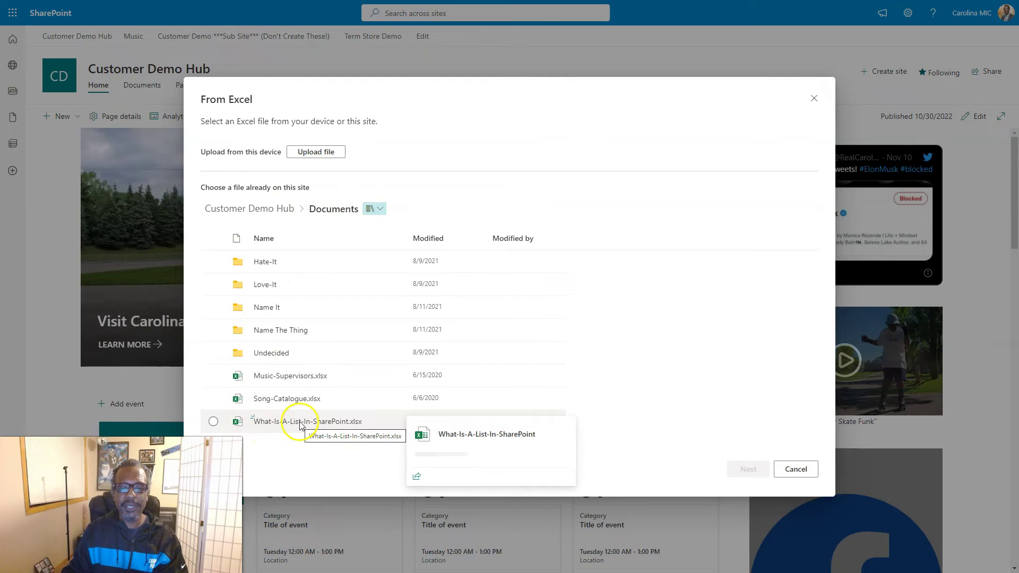
click(311, 424)
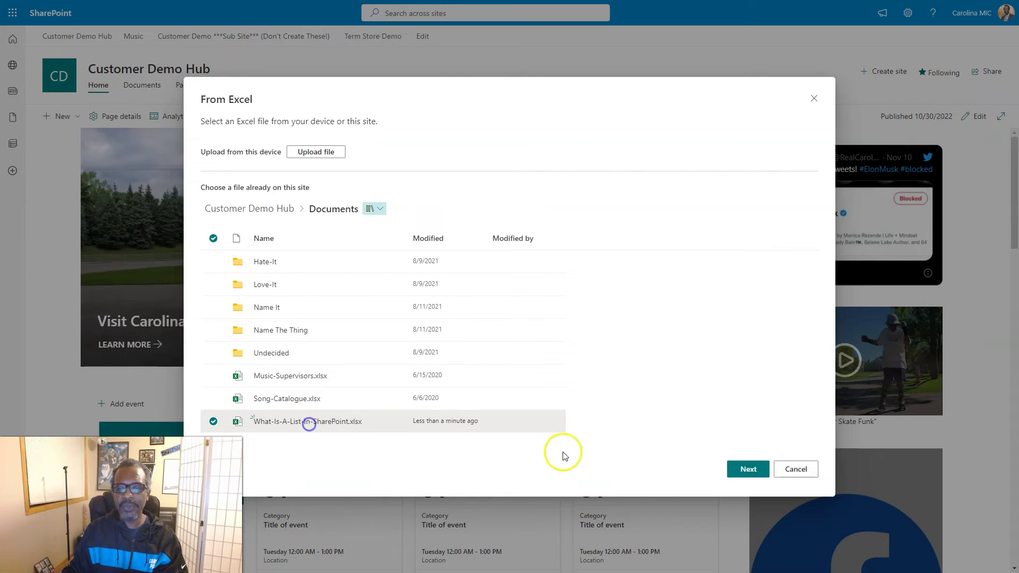
click(749, 470)
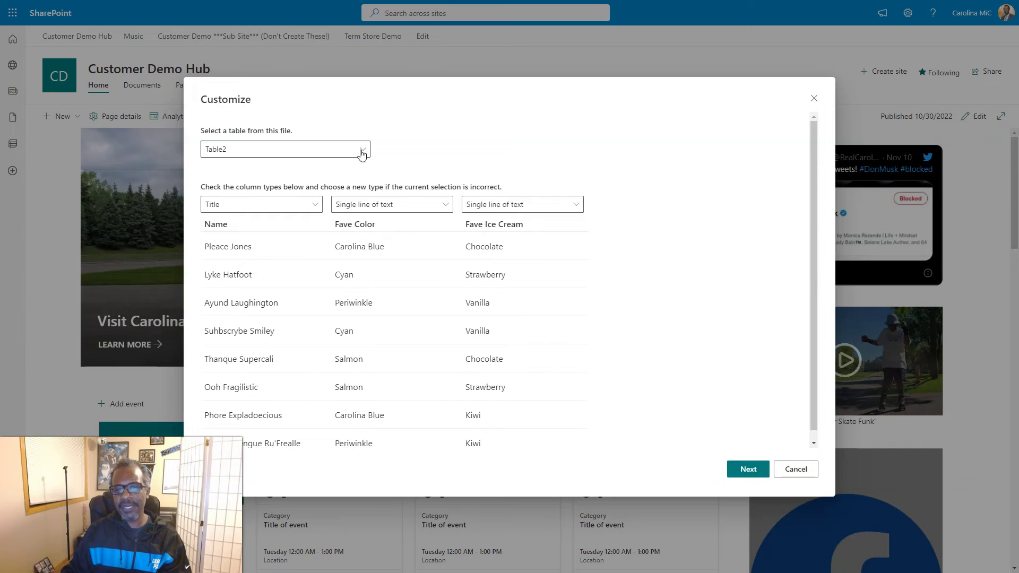
click(363, 152)
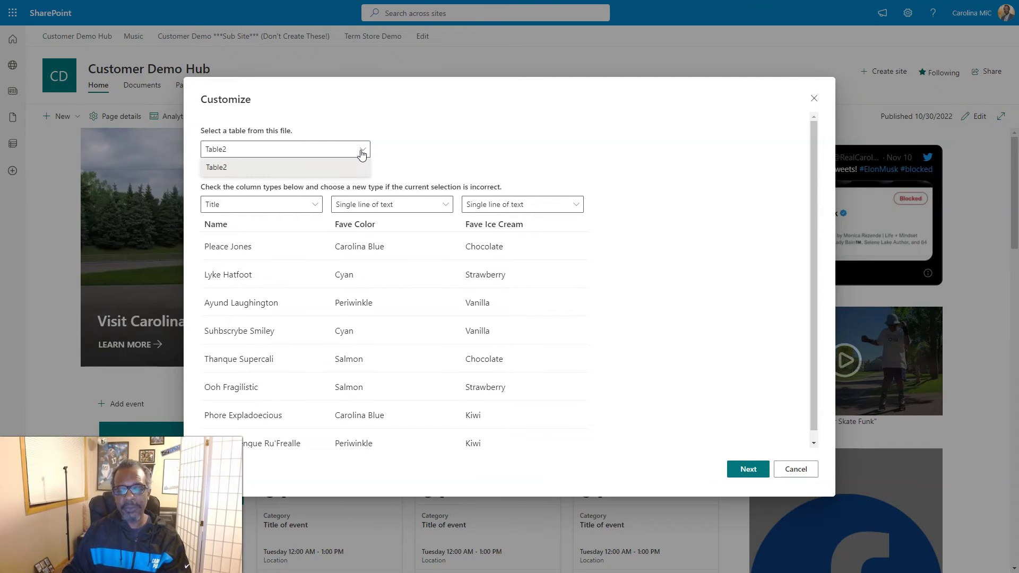
click(358, 153)
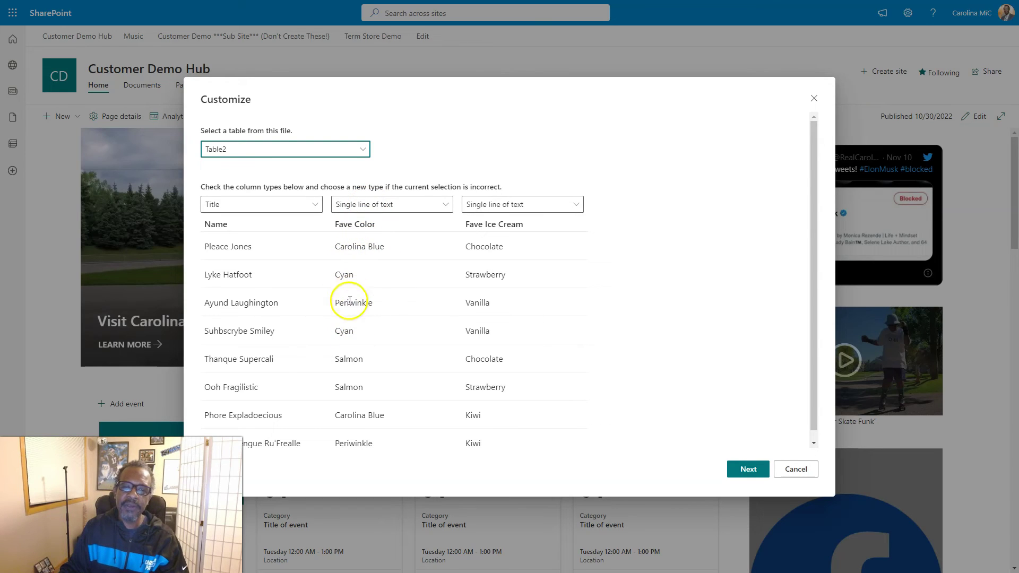
Set both Fave Color and Fave Ice Cream column types to Choice and continue
click(441, 206)
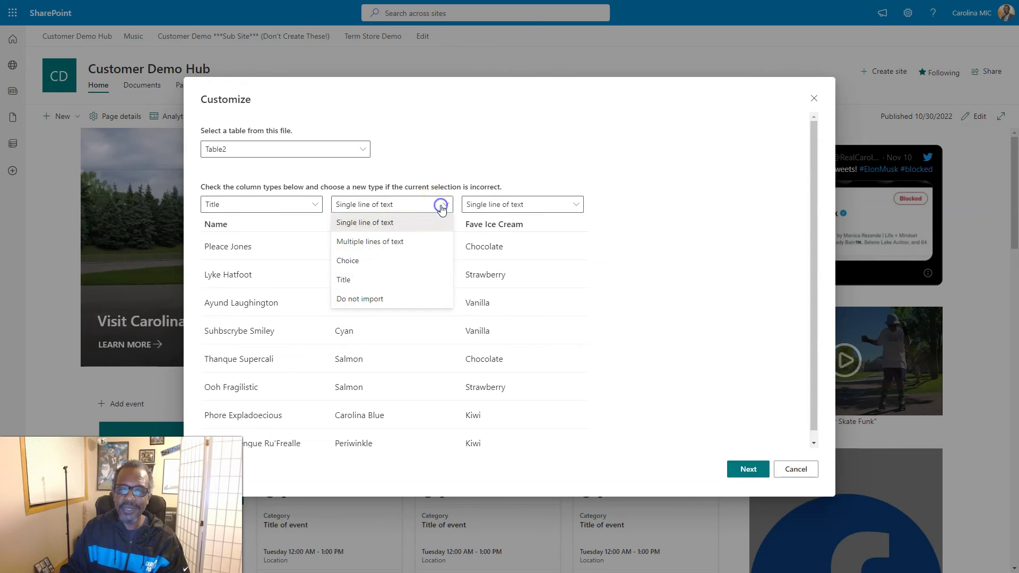
click(349, 262)
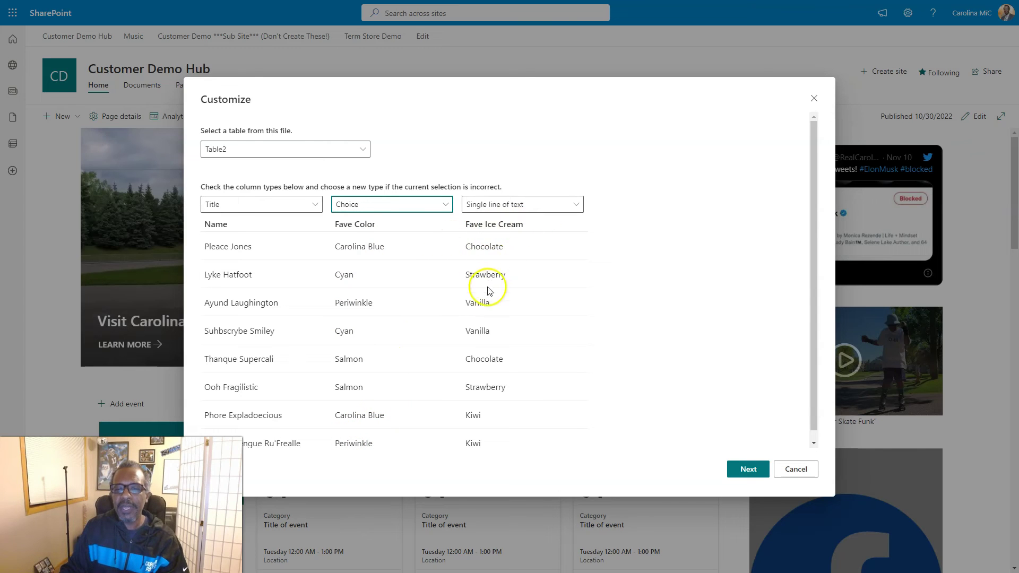
click(519, 203)
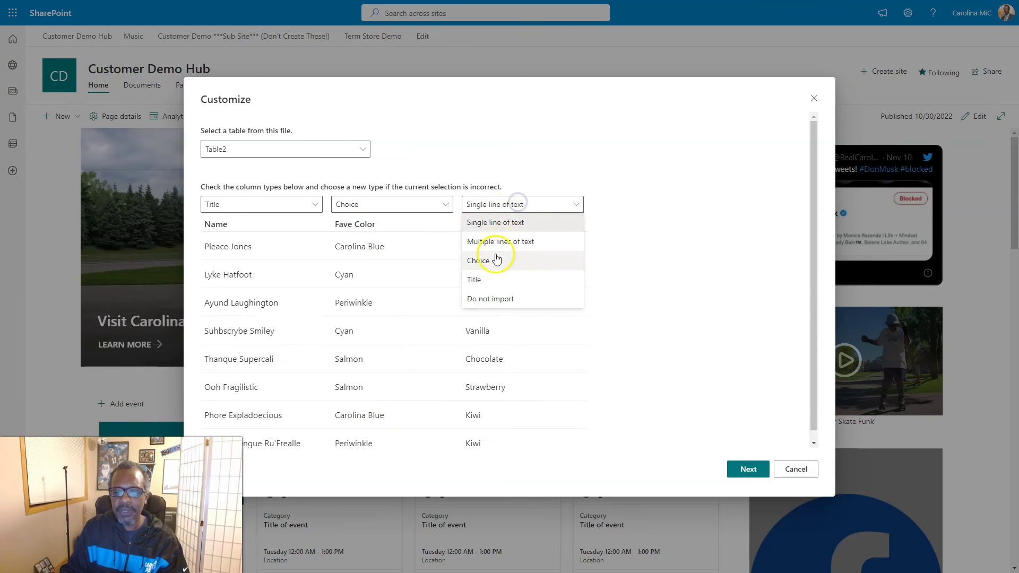
click(497, 260)
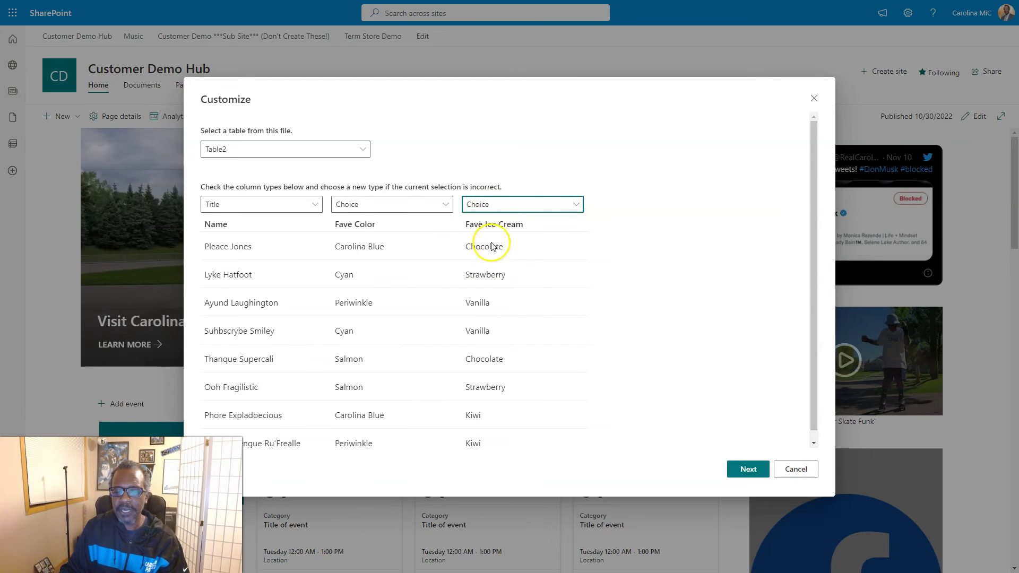
click(753, 469)
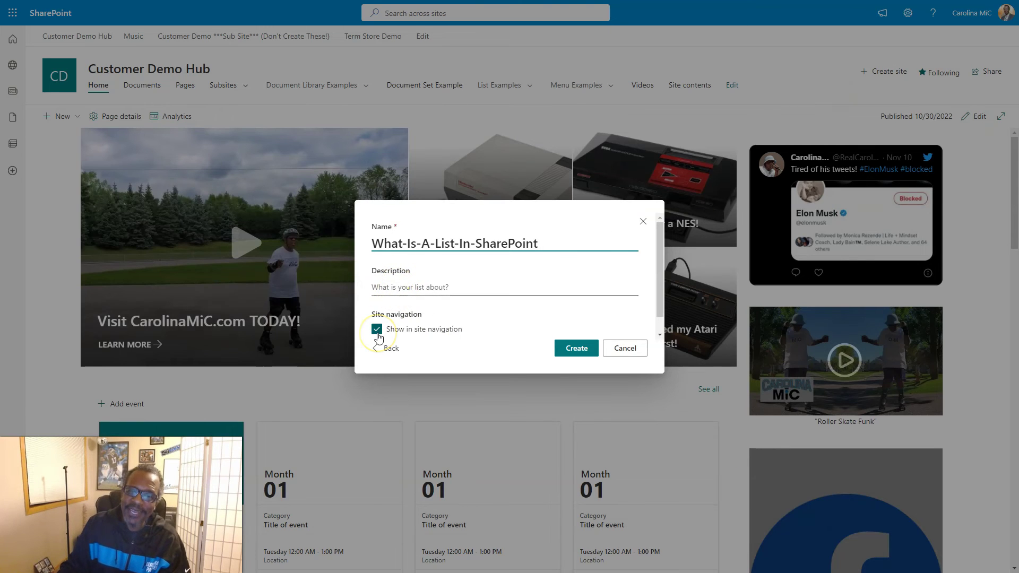
Create the list named What-Is-A-List-In-SharePoint, shown in site navigation
click(576, 347)
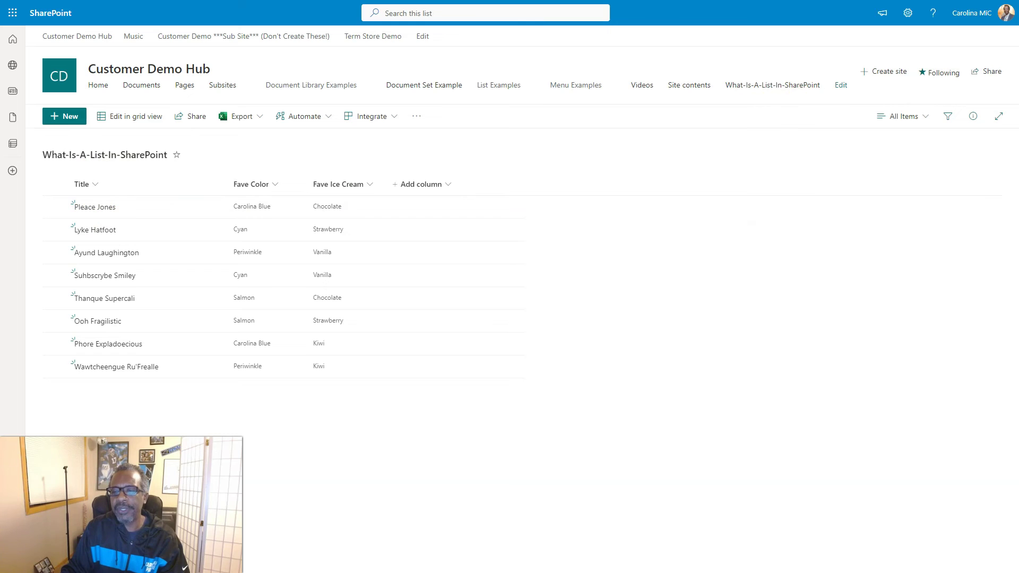
Open List settings from the Settings gear to view the column types
click(909, 14)
click(870, 124)
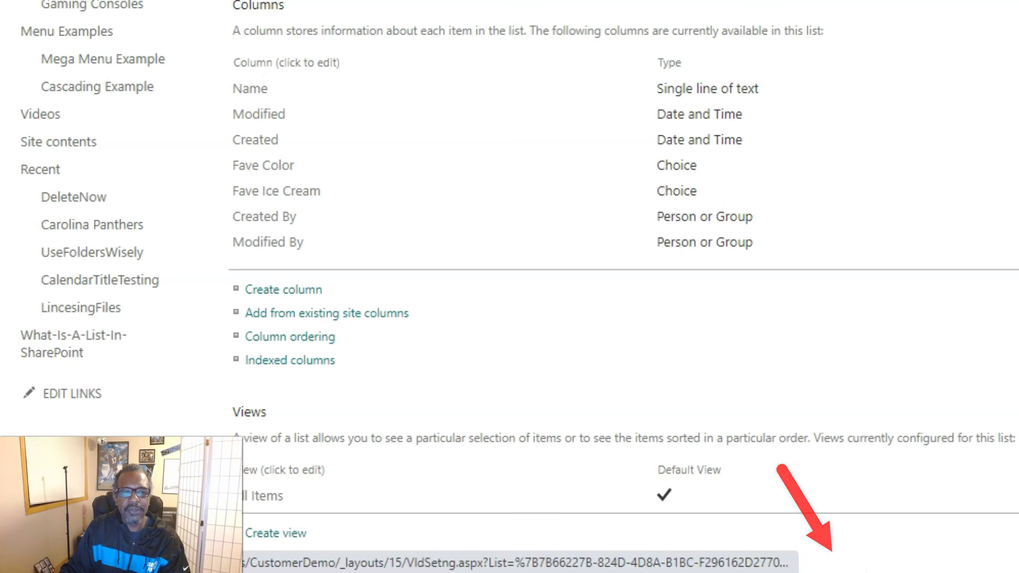
Go back to the What-Is-A-List-In-SharePoint All Items view with Alt+Left
key(alt+Left)
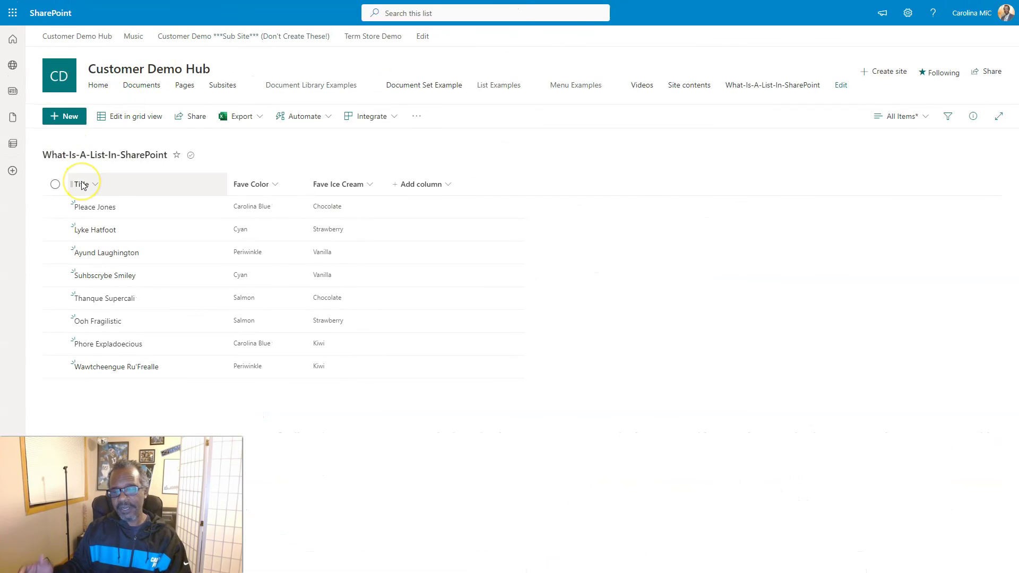